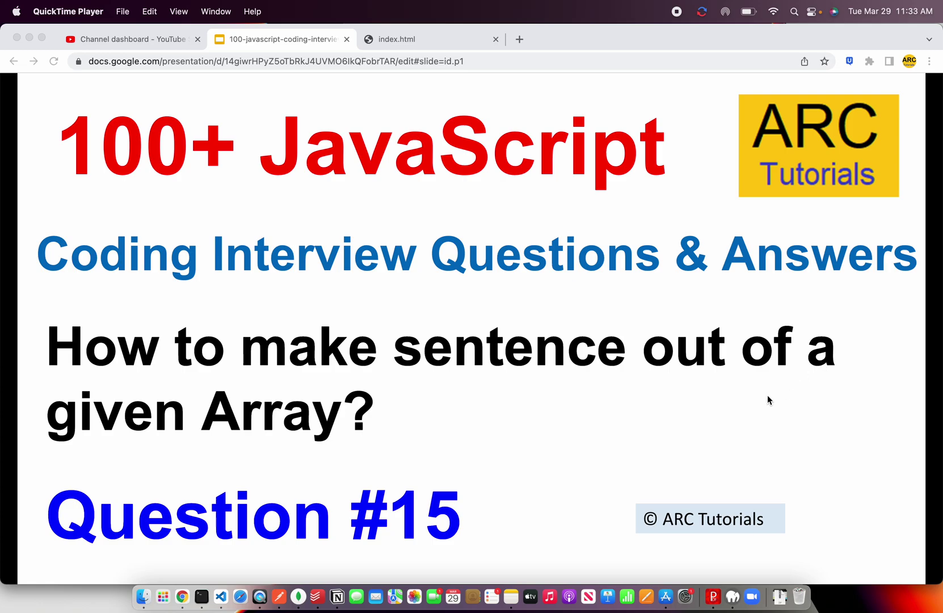
# Focus Chrome and advance past the JavaScript question title to the 'Get the eBook for success!' slide
pyautogui.click(748, 396)
pyautogui.click(748, 396)
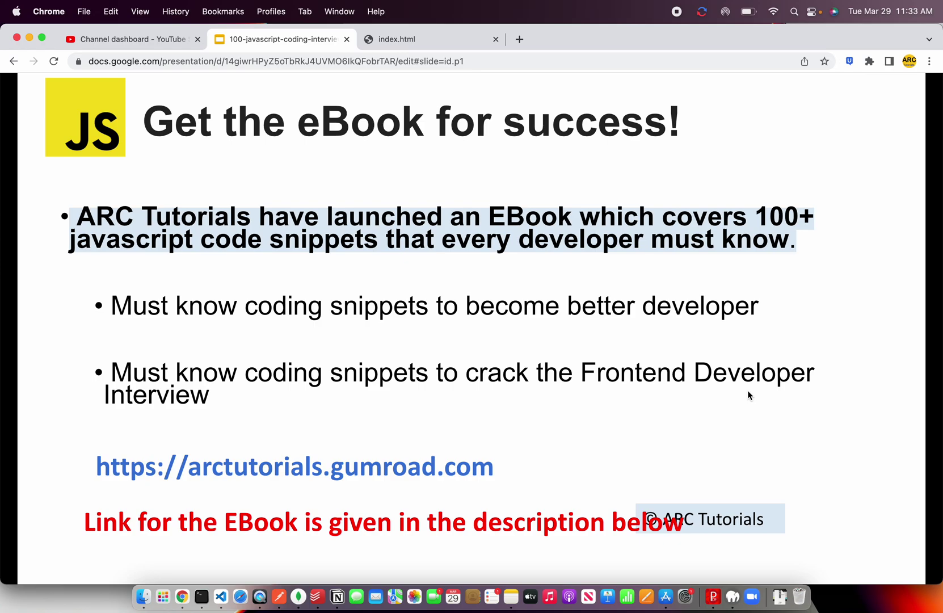
# Advance the presentation to the interview-series slide on joining array elements into a sentence
pyautogui.press('Right')
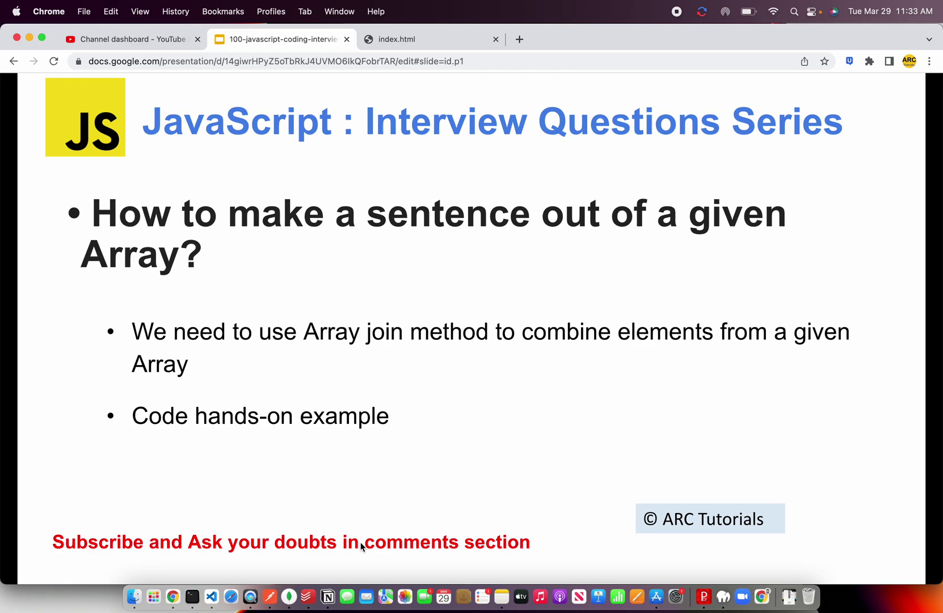
# Add an empty <script> block with blank lines to index.html
pyautogui.click(213, 598)
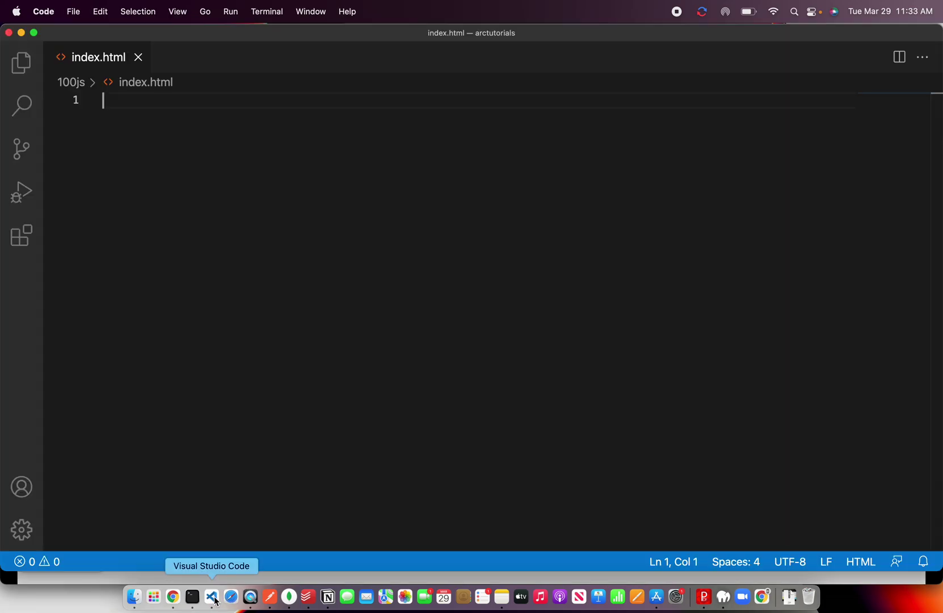
pyautogui.write('<sc')
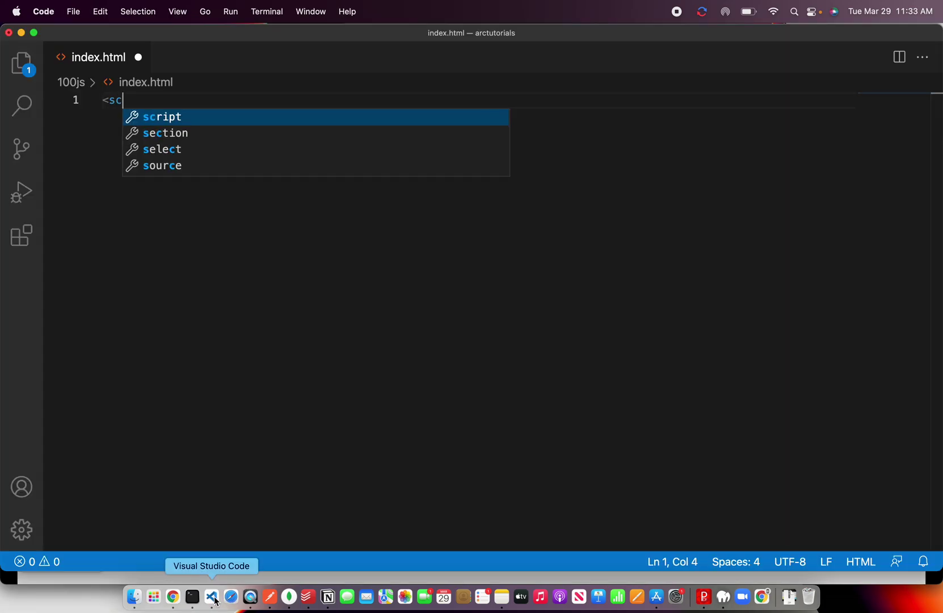
pyautogui.write('ript>')
pyautogui.press('Return')
pyautogui.press('Return')
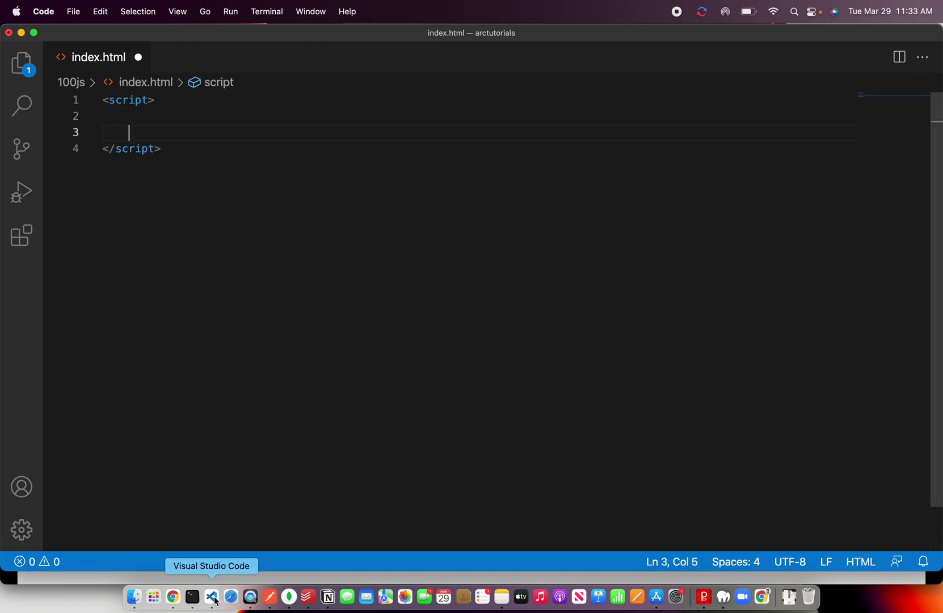
pyautogui.press('Up')
pyautogui.press('Return')
pyautogui.write('const ')
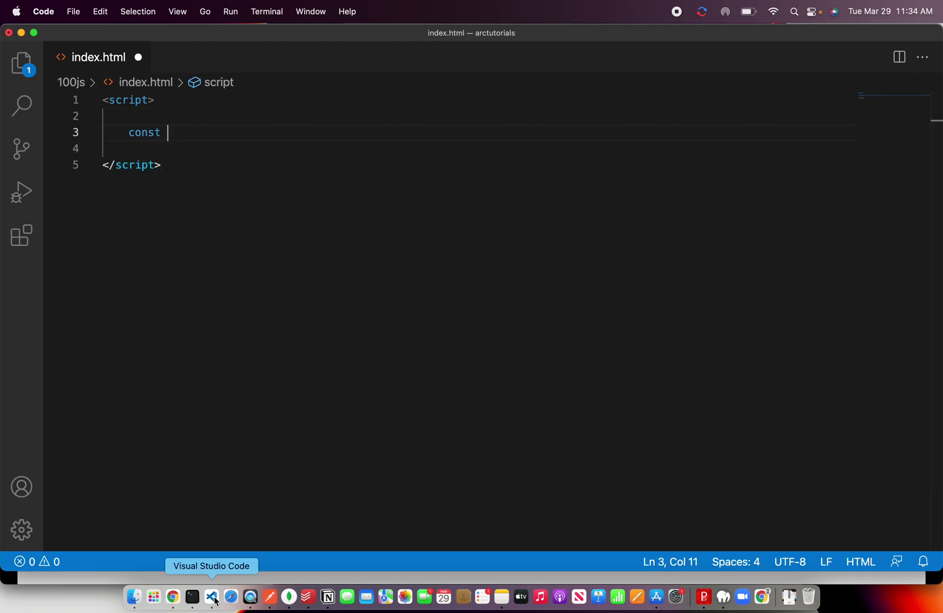
pyautogui.write('student')
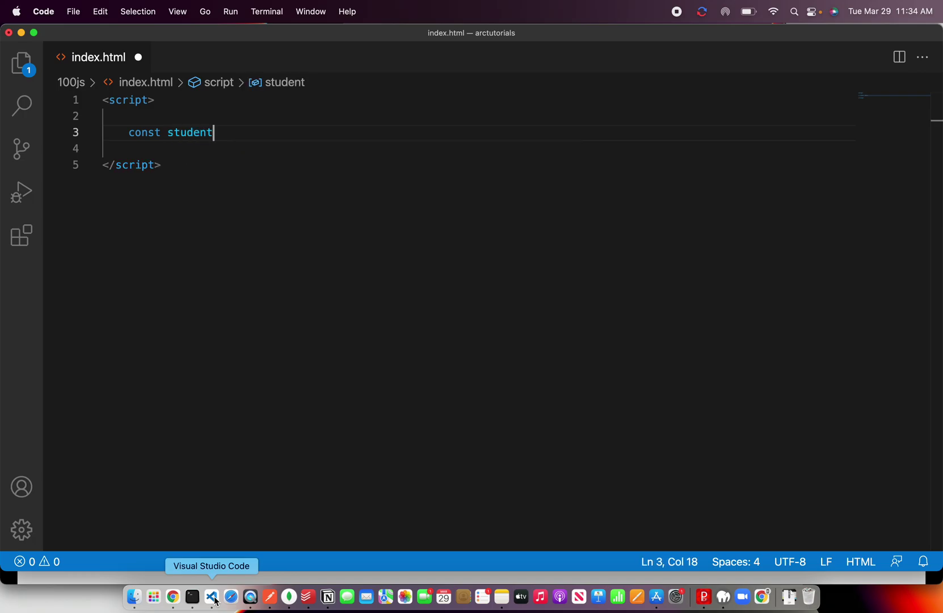
pyautogui.write('Names ')
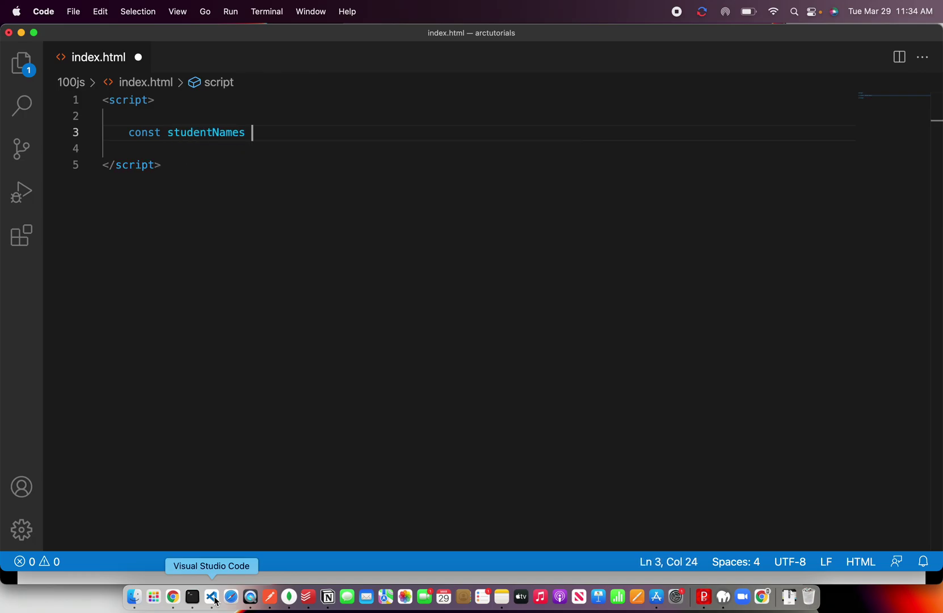
pyautogui.write('=')
# Declare const elementsToJoin = ["Welcome", "to", "ARC Tutorials", "Javascript", "Tutorials"], fixing typos
pyautogui.hotkey('shift', 'Left')
pyautogui.hotkey('shift', 'Left')
pyautogui.hotkey('shift', 'Left')
pyautogui.hotkey('shift', 'Left')
pyautogui.hotkey('shift', 'Left')
pyautogui.hotkey('shift', 'Left')
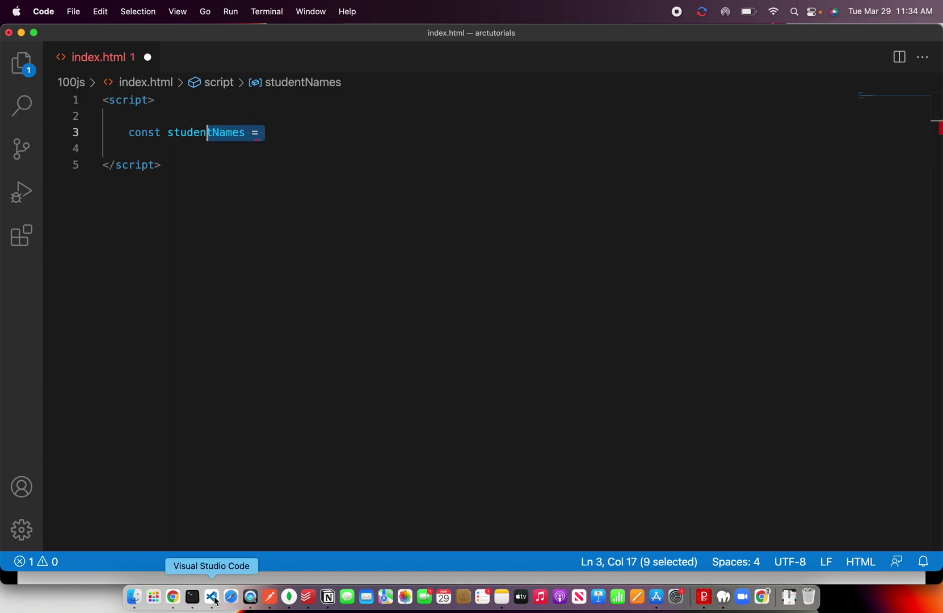
pyautogui.hotkey('shift', 'Left')
pyautogui.hotkey('shift', 'Left')
pyautogui.hotkey('shift', 'Left')
pyautogui.hotkey('shift', 'Left')
pyautogui.write('w')
pyautogui.press('BackSpace')
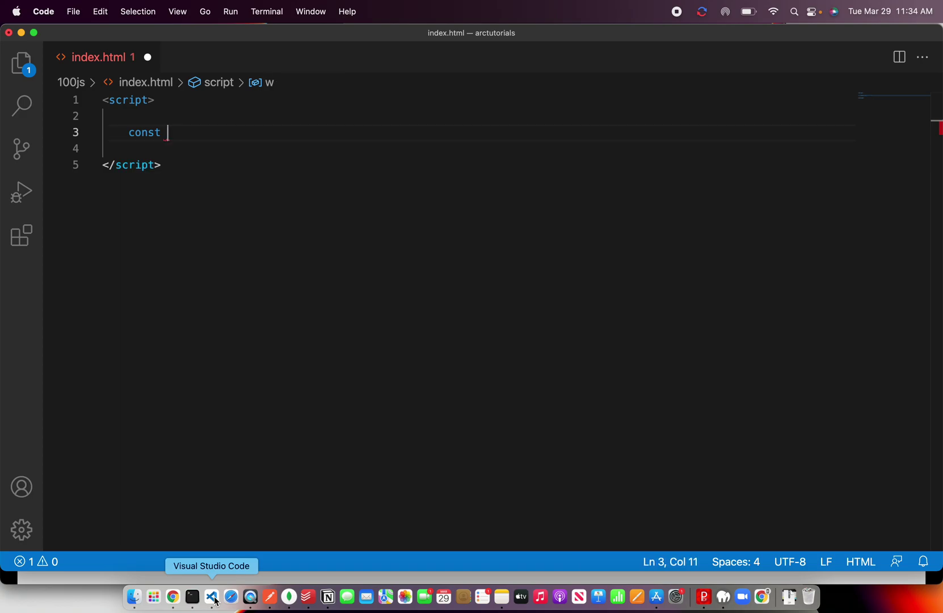
pyautogui.write('elements')
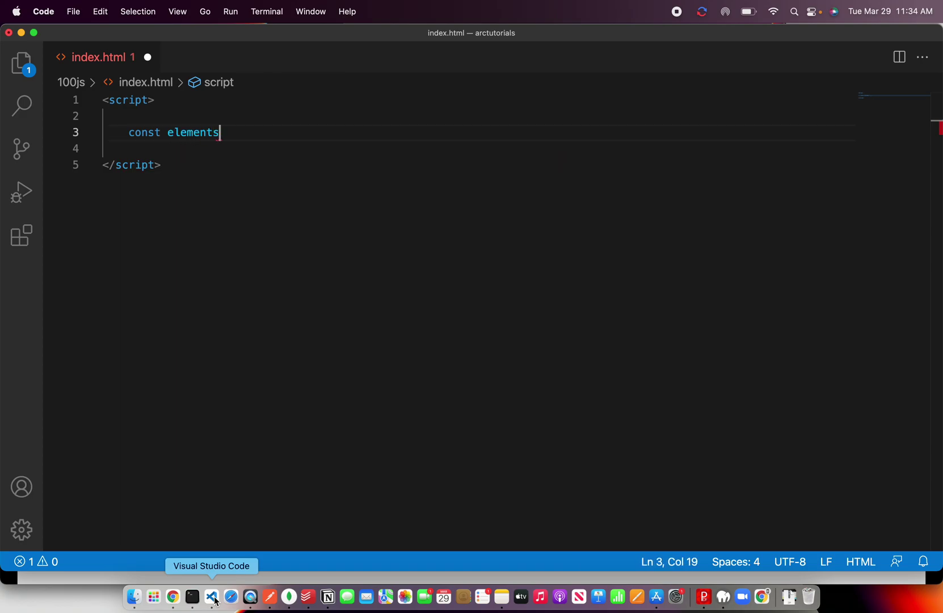
pyautogui.write('ToJ')
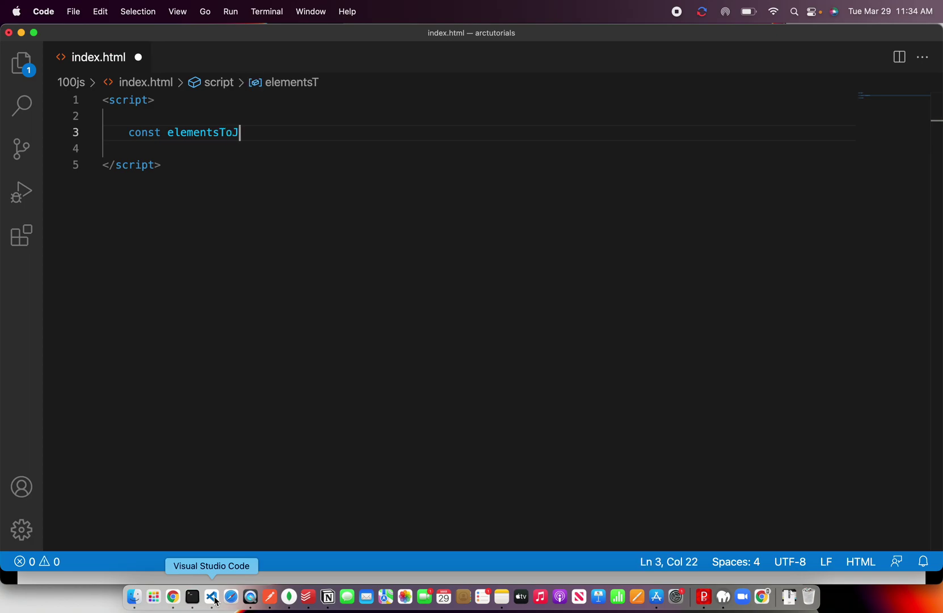
pyautogui.write('oin = [')
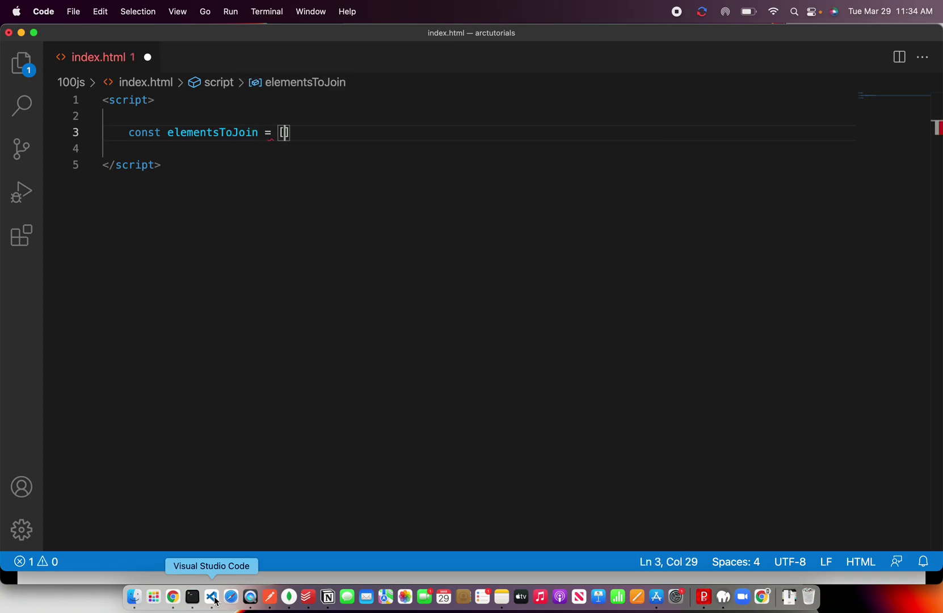
pyautogui.write('"Welcome",')
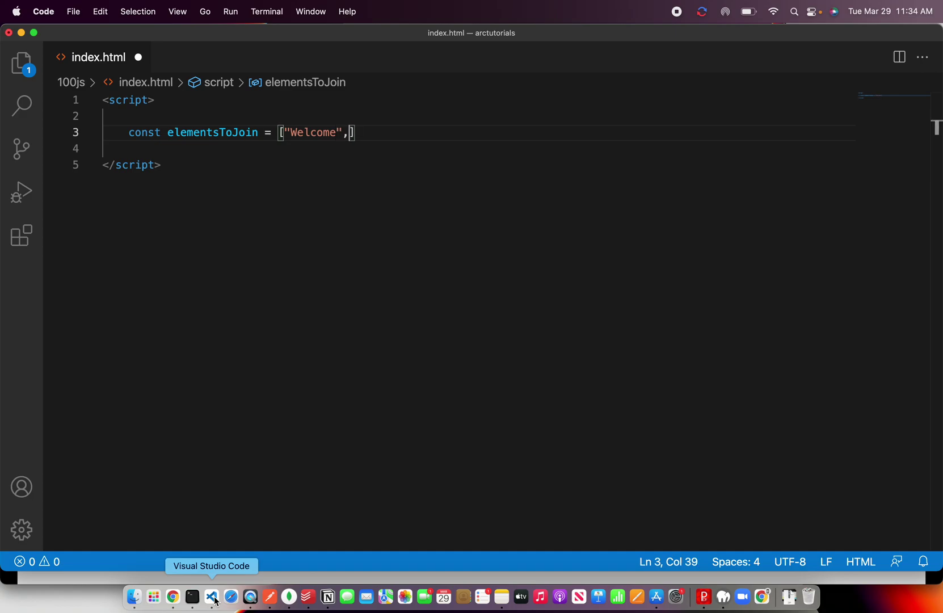
pyautogui.write(' "')
pyautogui.press('BackSpace')
pyautogui.write('"')
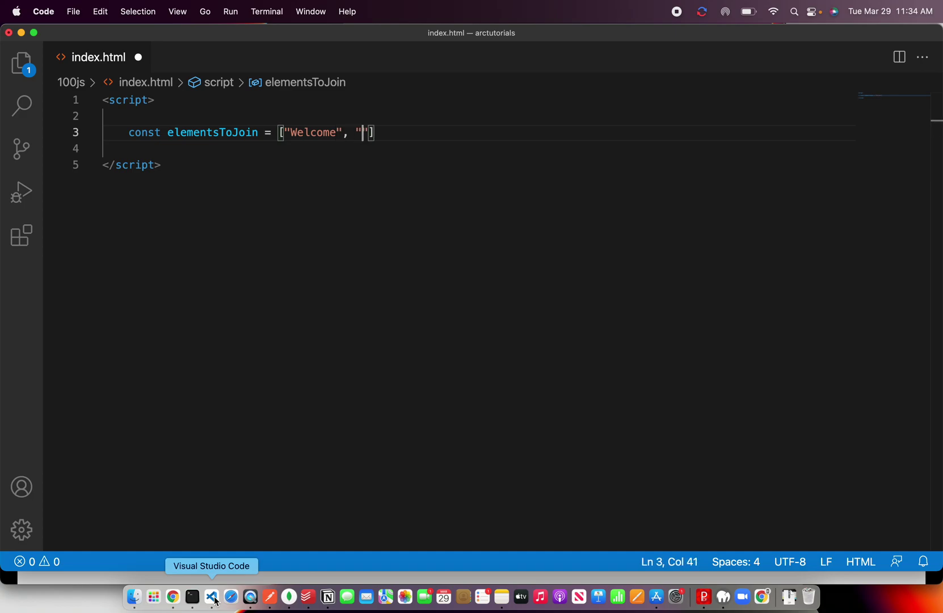
pyautogui.write('To"')
pyautogui.press('Left')
pyautogui.press('Left')
pyautogui.press('BackSpace')
pyautogui.write('t')
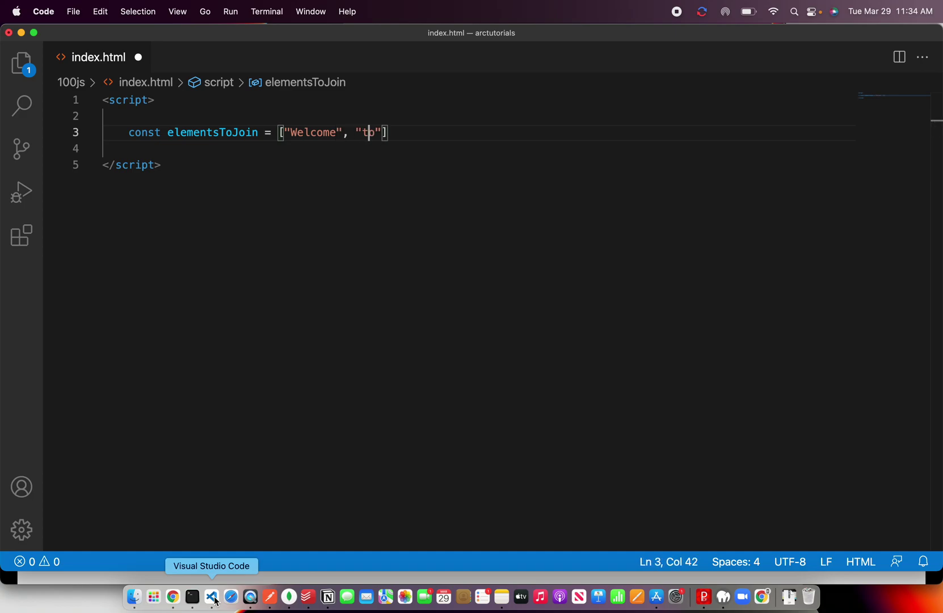
pyautogui.press('Right')
pyautogui.press('Right')
pyautogui.write(', "')
pyautogui.write('ARC Tutor')
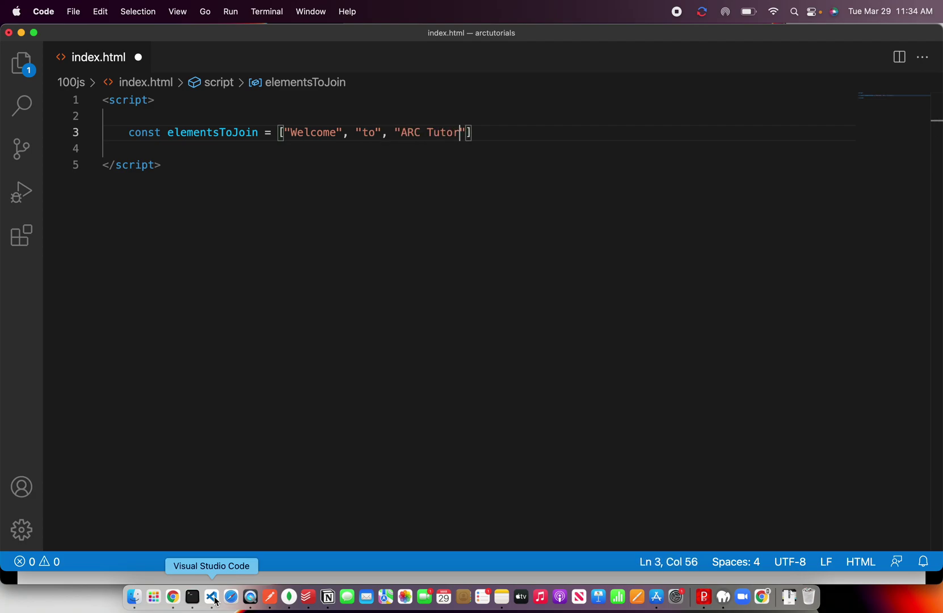
pyautogui.write('ials", "Ja')
pyautogui.write('vascript",')
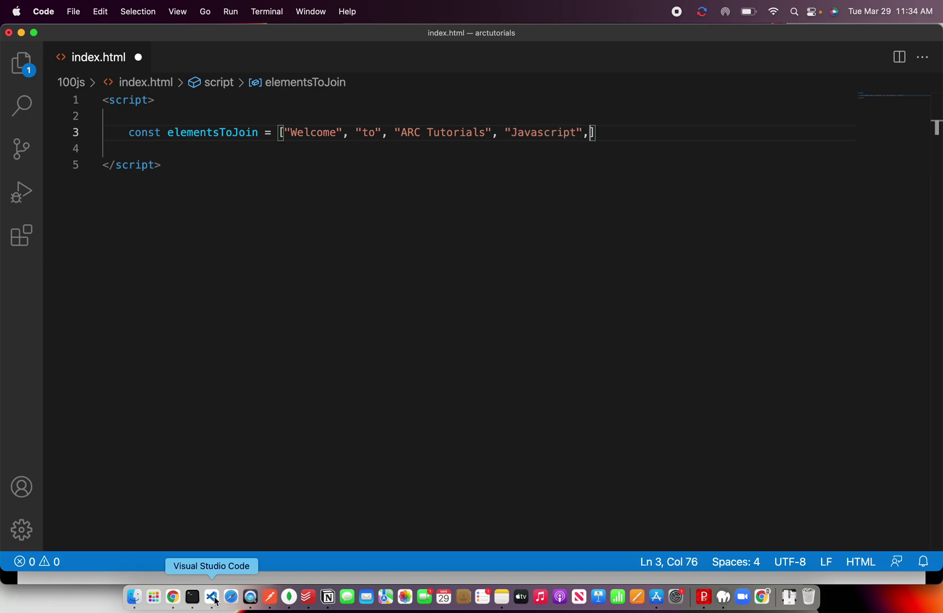
pyautogui.write(' "Tutorials"')
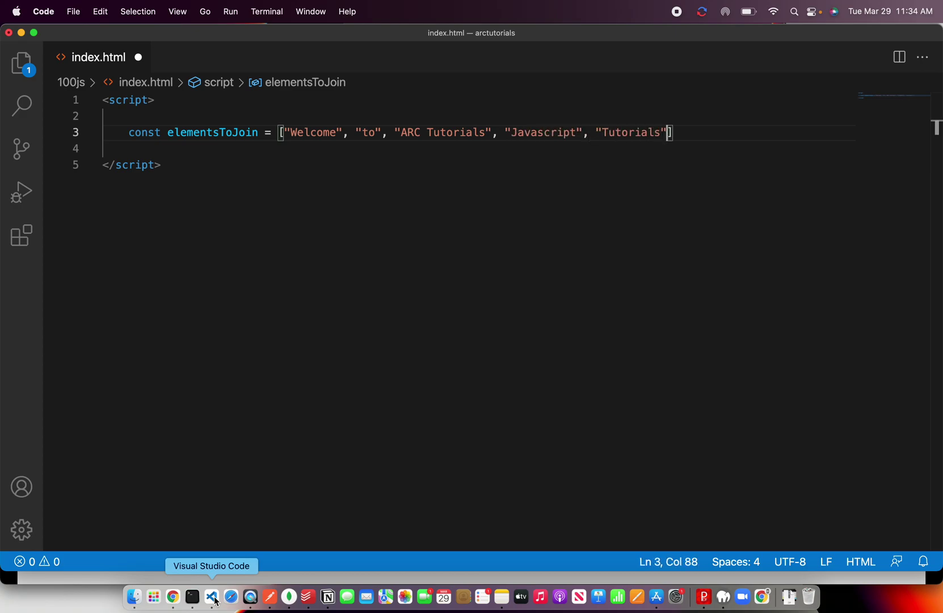
pyautogui.write('];')
pyautogui.press('Return')
pyautogui.press('Return')
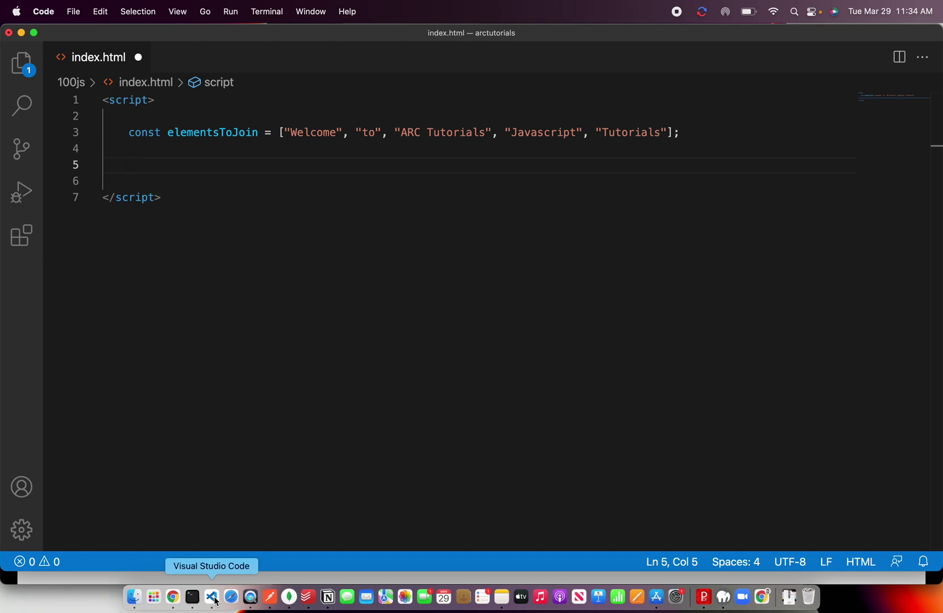
pyautogui.write('var f')
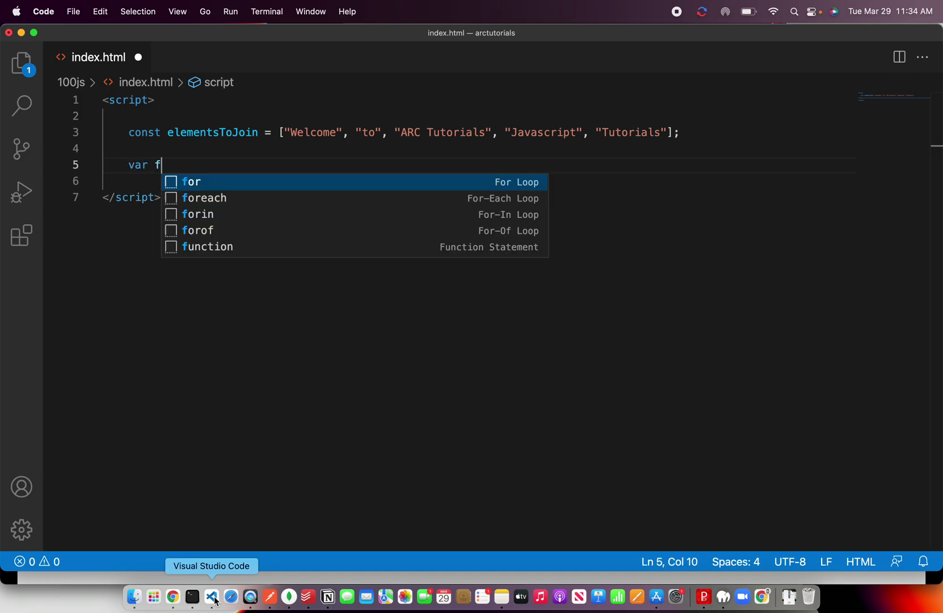
pyautogui.write('inalOutput = ')
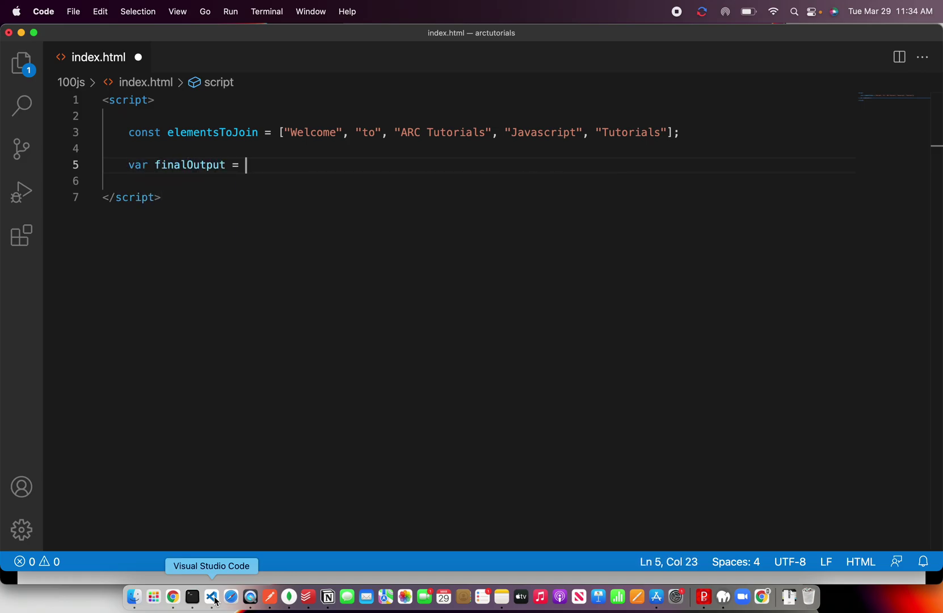
pyautogui.write('ele')
# Store elementsToJoin.join(" ") in finalOutput, add console.log(finalOutput), and save index.html
pyautogui.press('Tab')
pyautogui.write('.')
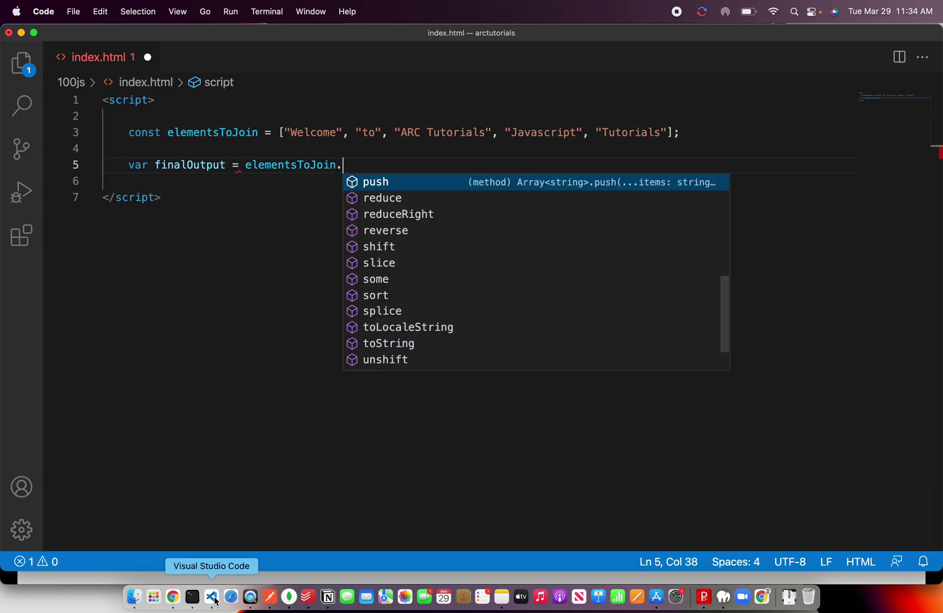
pyautogui.write('join(')
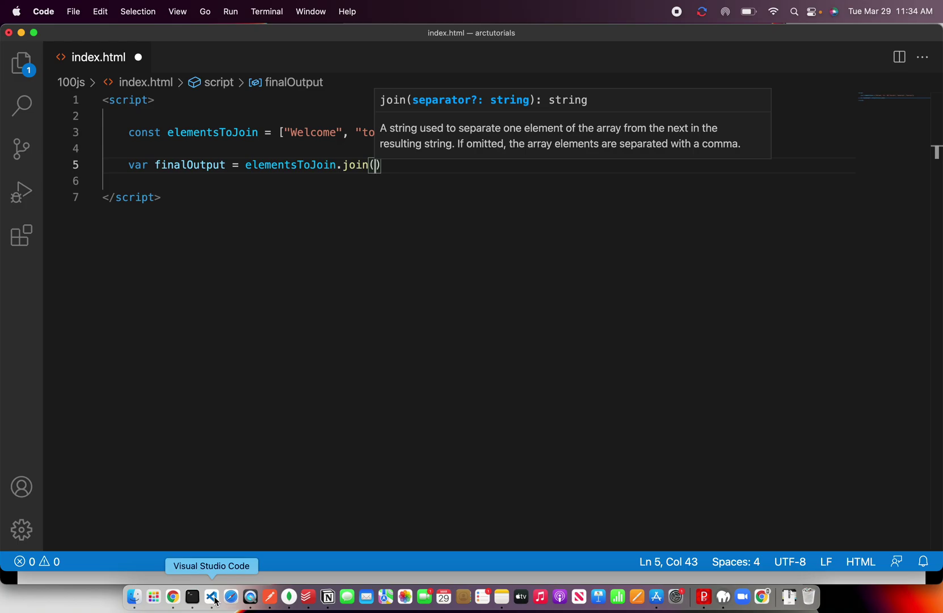
pyautogui.write('" ")')
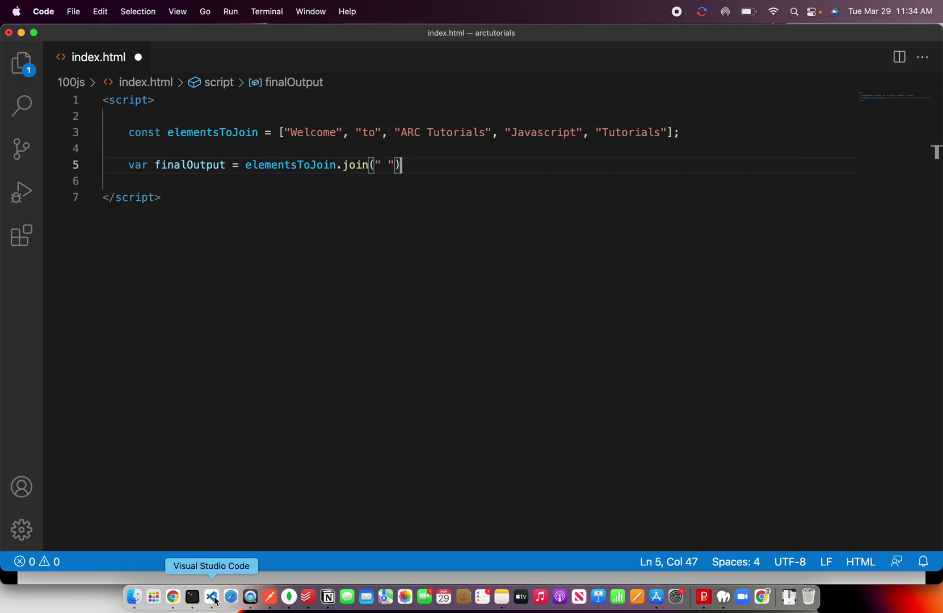
pyautogui.write(';')
pyautogui.press('Return')
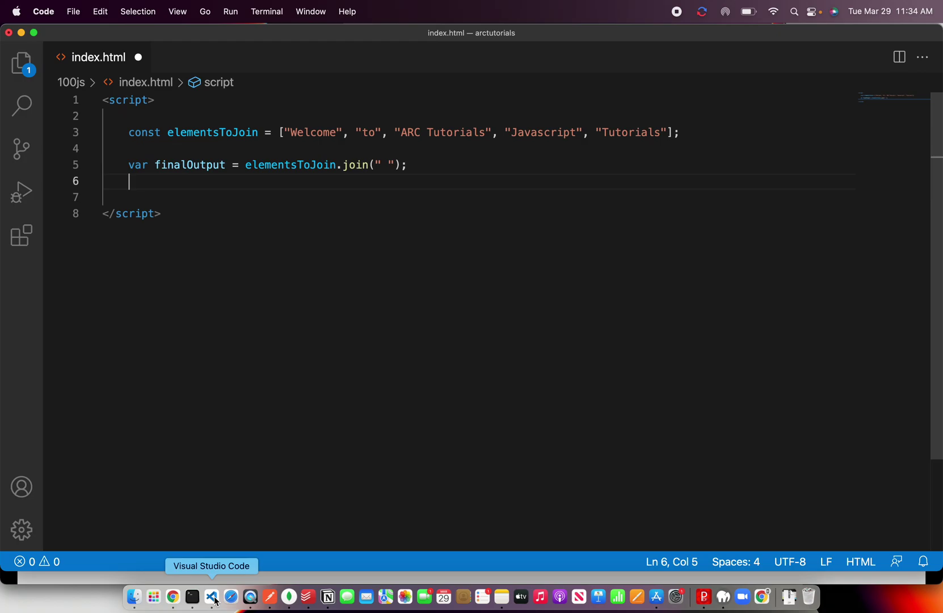
pyautogui.write('console.log')
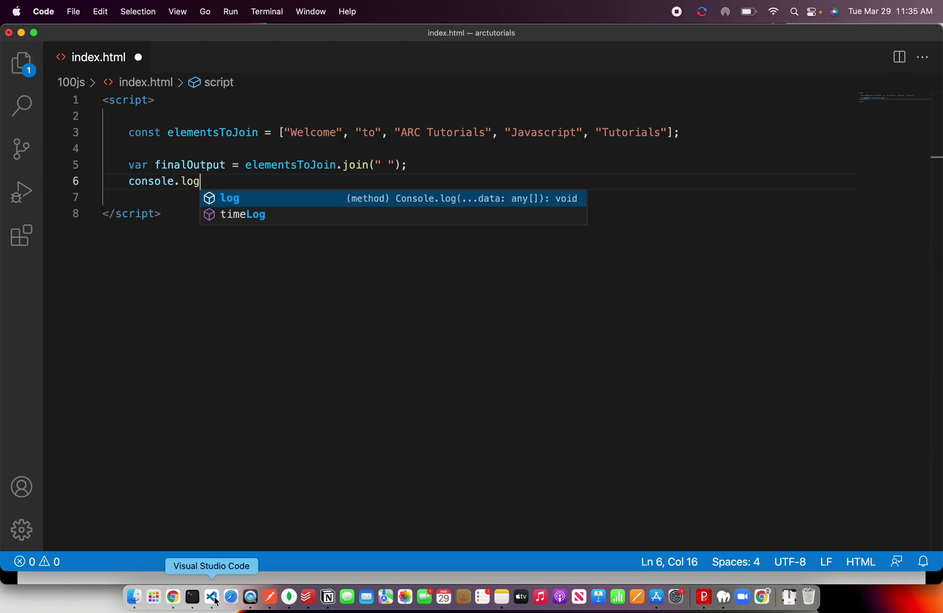
pyautogui.write('(fina')
pyautogui.press('Return')
pyautogui.press('Escape')
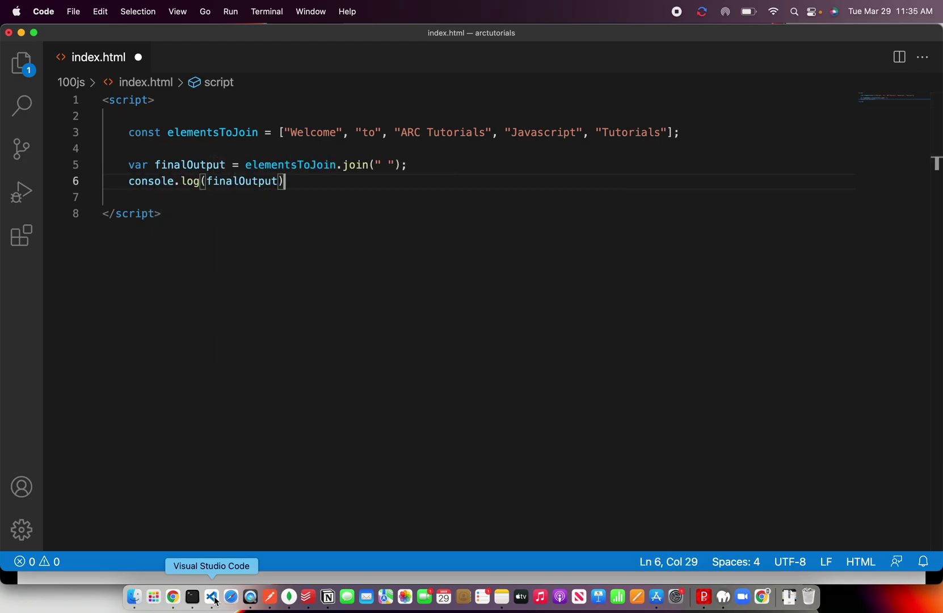
pyautogui.write(');')
pyautogui.press('super+s')
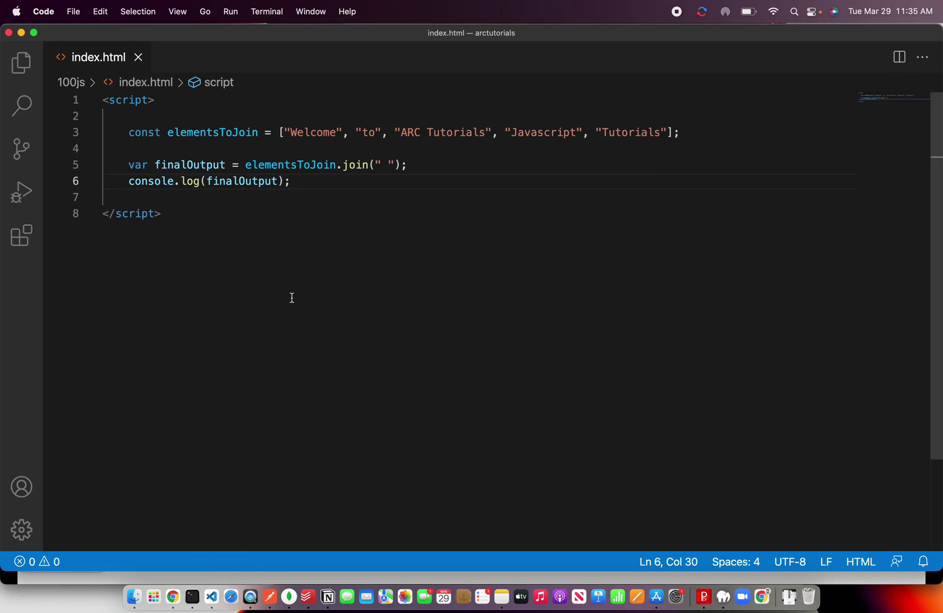
# Inspect index.html in Chrome and reload to log 'Welcome to ARC Tutorials Javascript Tutorials' in the Console
pyautogui.click(172, 596)
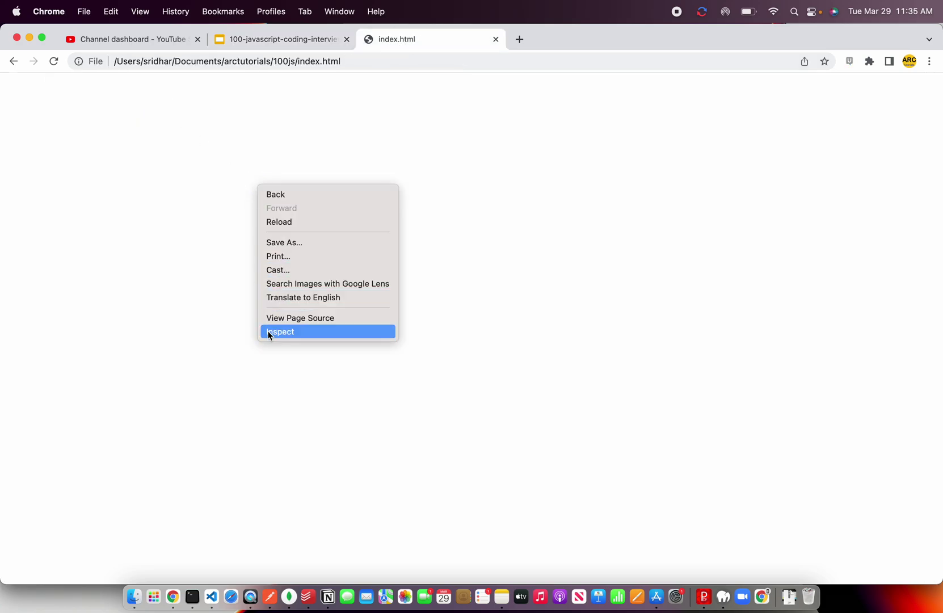
pyautogui.click(268, 333)
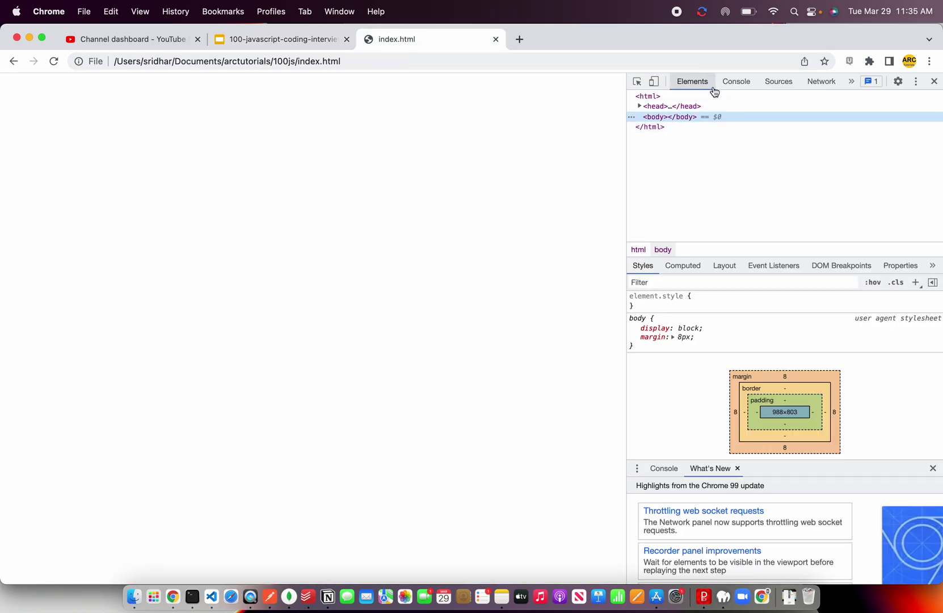
pyautogui.click(730, 83)
pyautogui.click(53, 61)
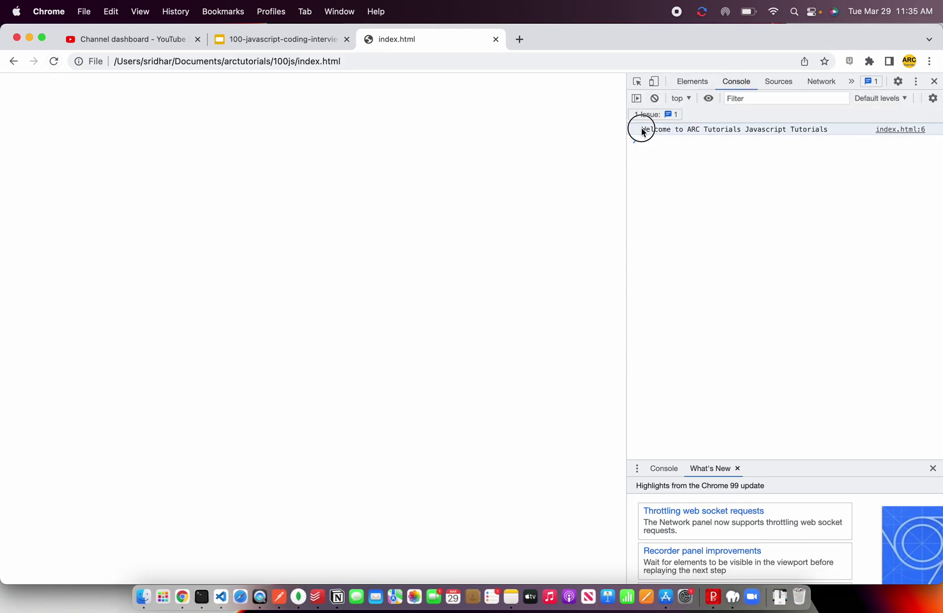
pyautogui.moveTo(642, 131); pyautogui.dragTo(764, 147)
pyautogui.click(790, 171)
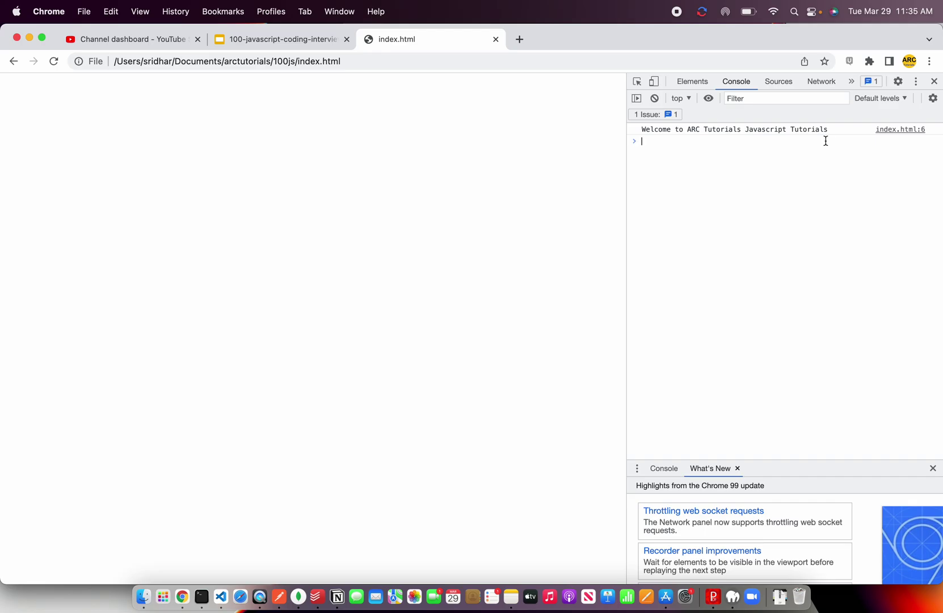
# Change the join separator to "-", save, and reload Chrome to show the hyphenated sentence
pyautogui.click(219, 599)
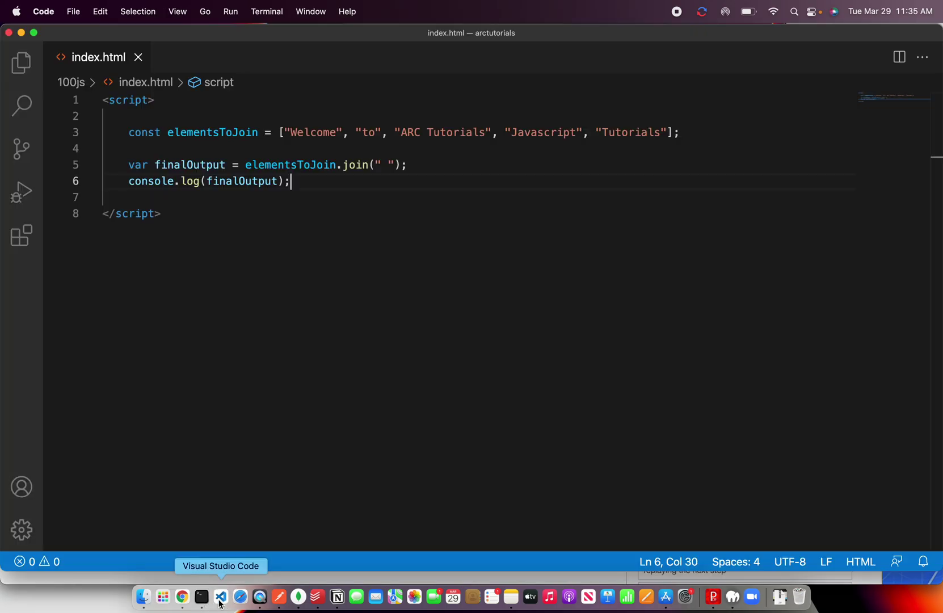
pyautogui.click(388, 164)
pyautogui.press('BackSpace')
pyautogui.write('-')
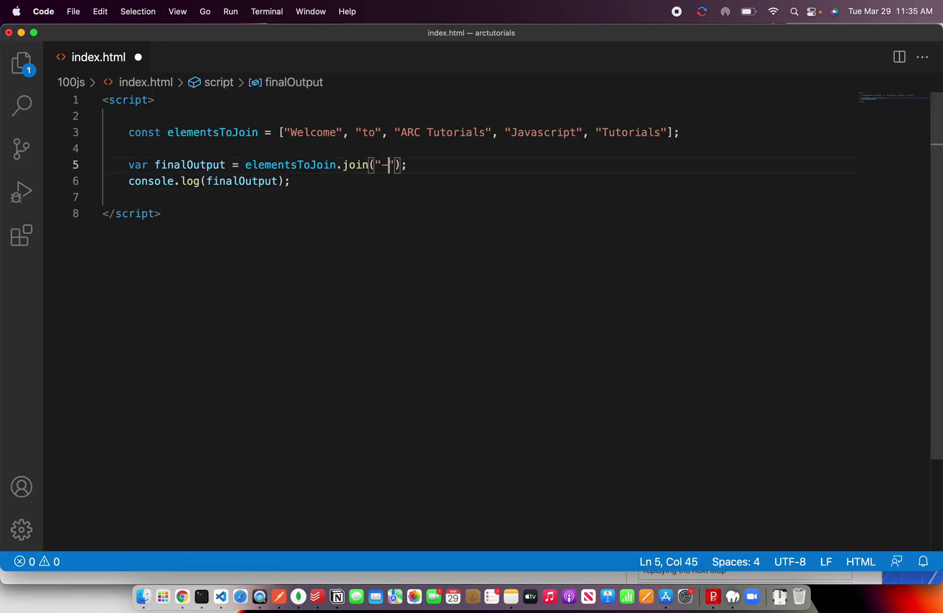
pyautogui.press('super+s')
pyautogui.click(182, 597)
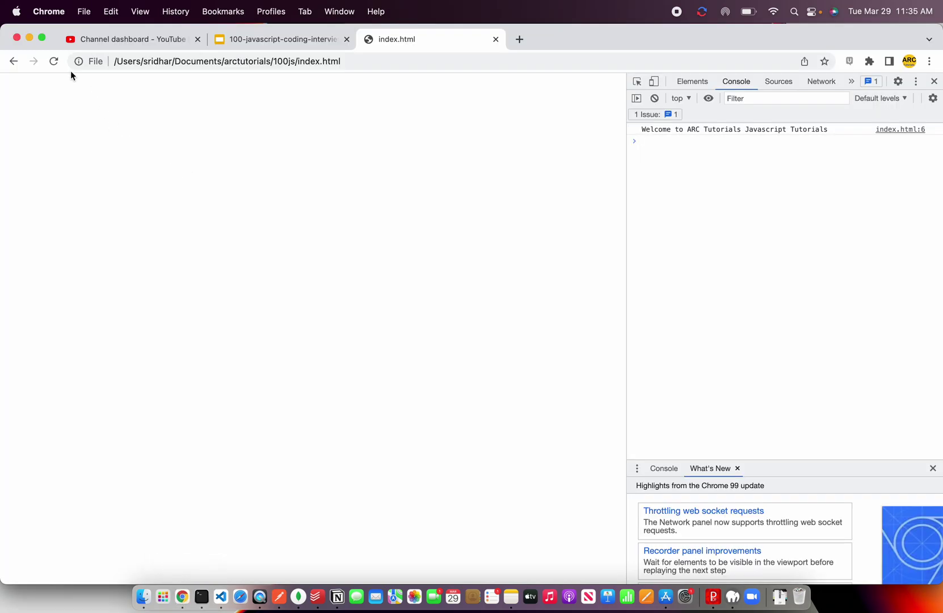
pyautogui.click(53, 62)
# Put the join separator back to " ", save, and reload Chrome to log the spaced sentence
pyautogui.click(220, 597)
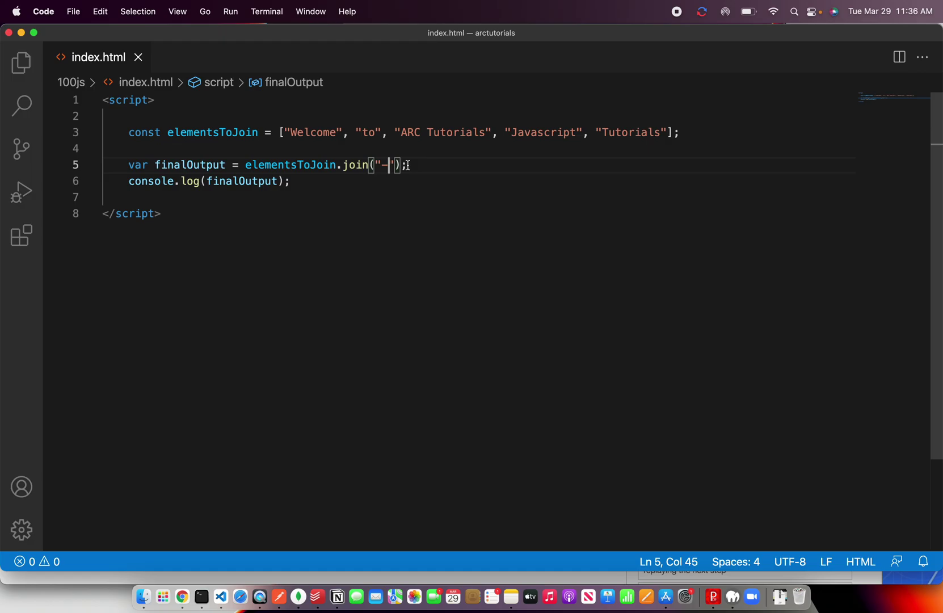
pyautogui.press('BackSpace')
pyautogui.press('super+s')
pyautogui.click(183, 599)
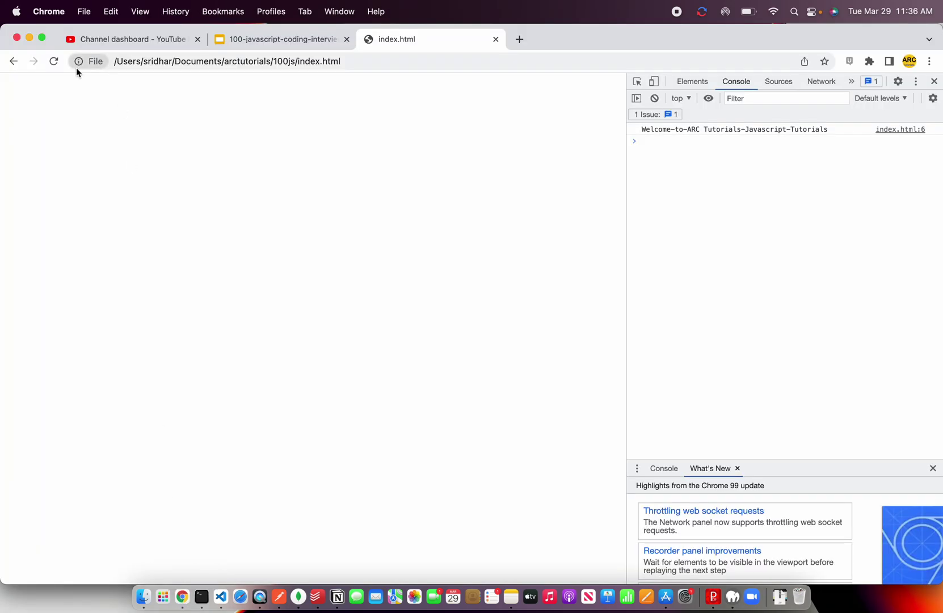
pyautogui.click(53, 61)
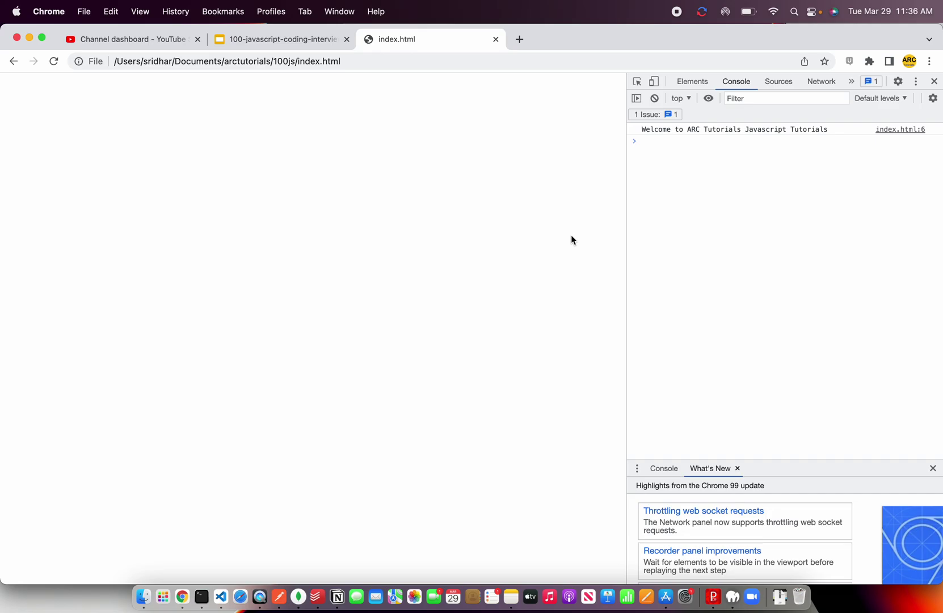
# Return to the Google Slides tab and advance to the closing 'Thank you' eBook slide
pyautogui.click(295, 44)
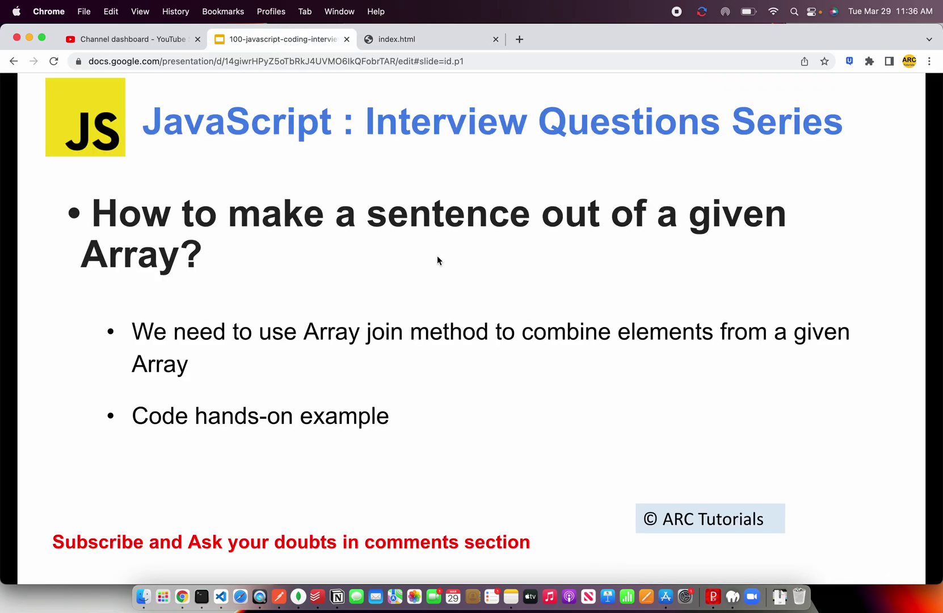
pyautogui.press('Right')
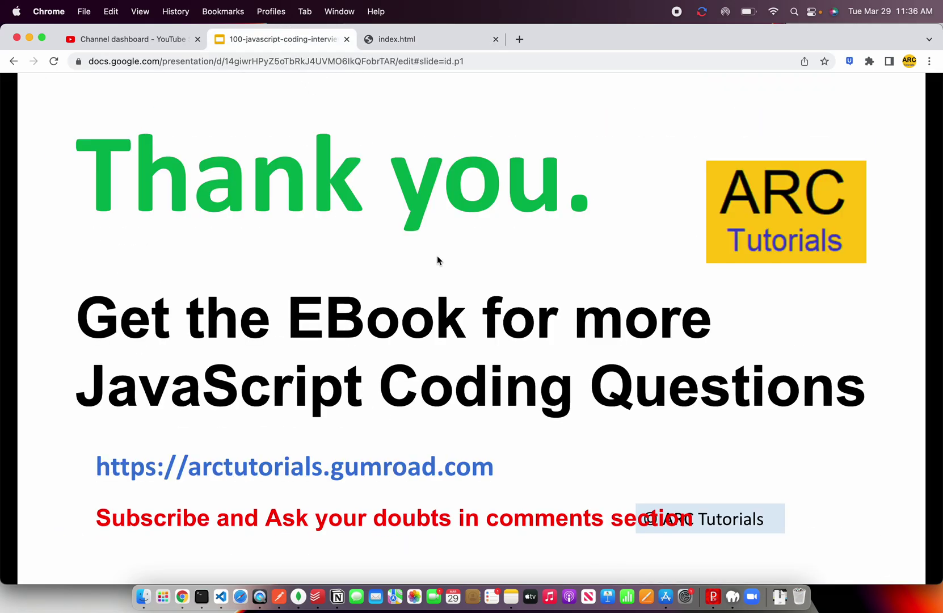